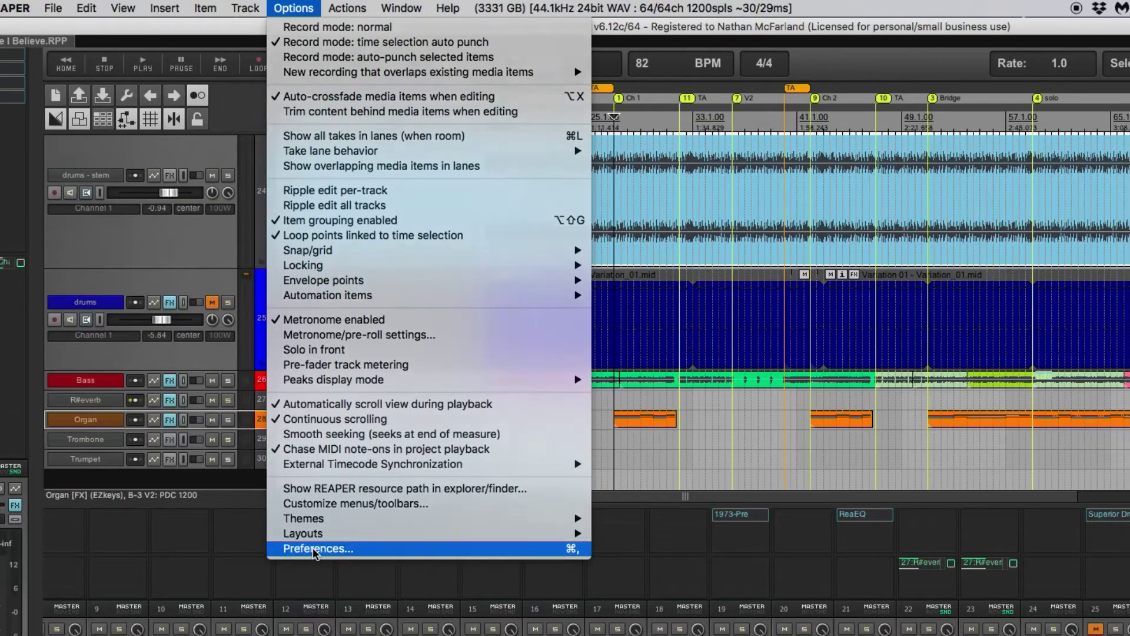
pyautogui.click(312, 547)
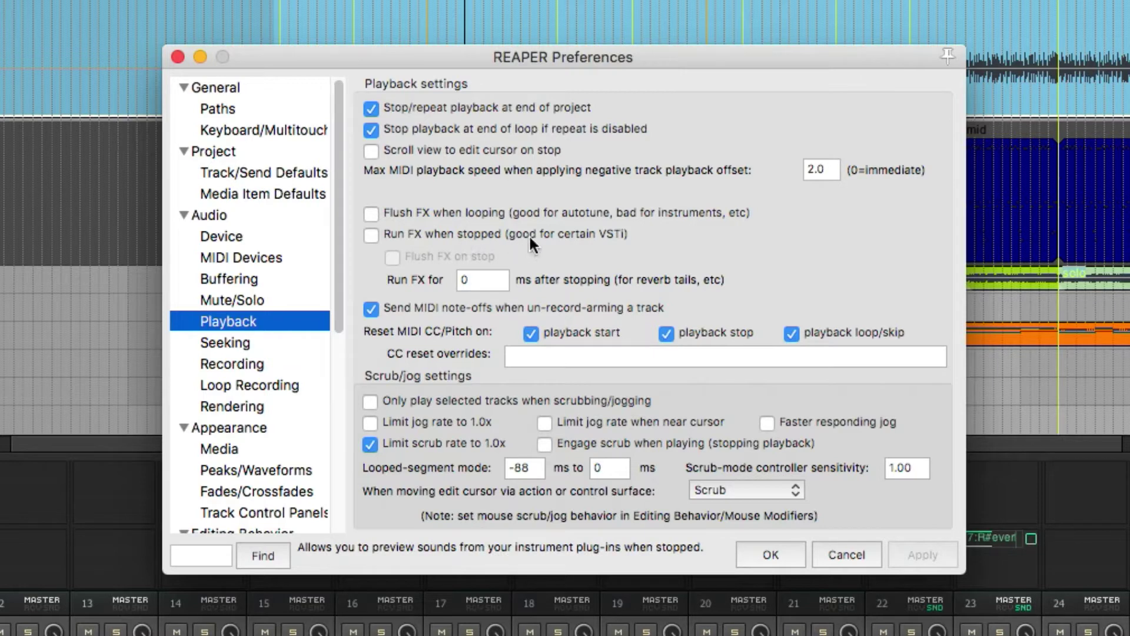
pyautogui.click(371, 235)
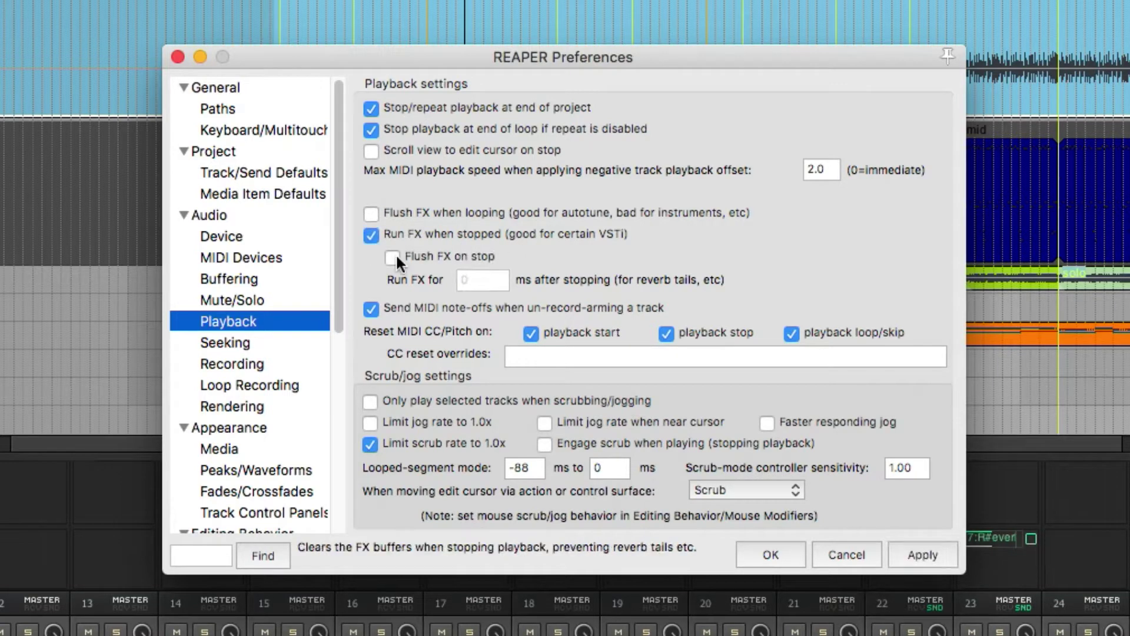
pyautogui.click(923, 555)
pyautogui.click(370, 235)
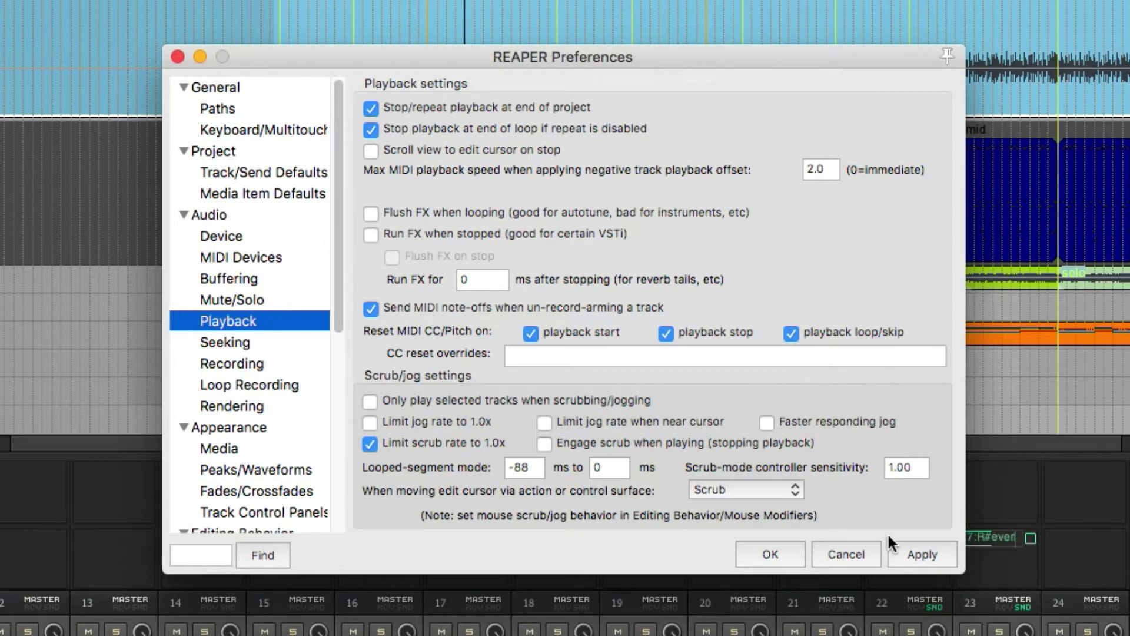
pyautogui.click(927, 553)
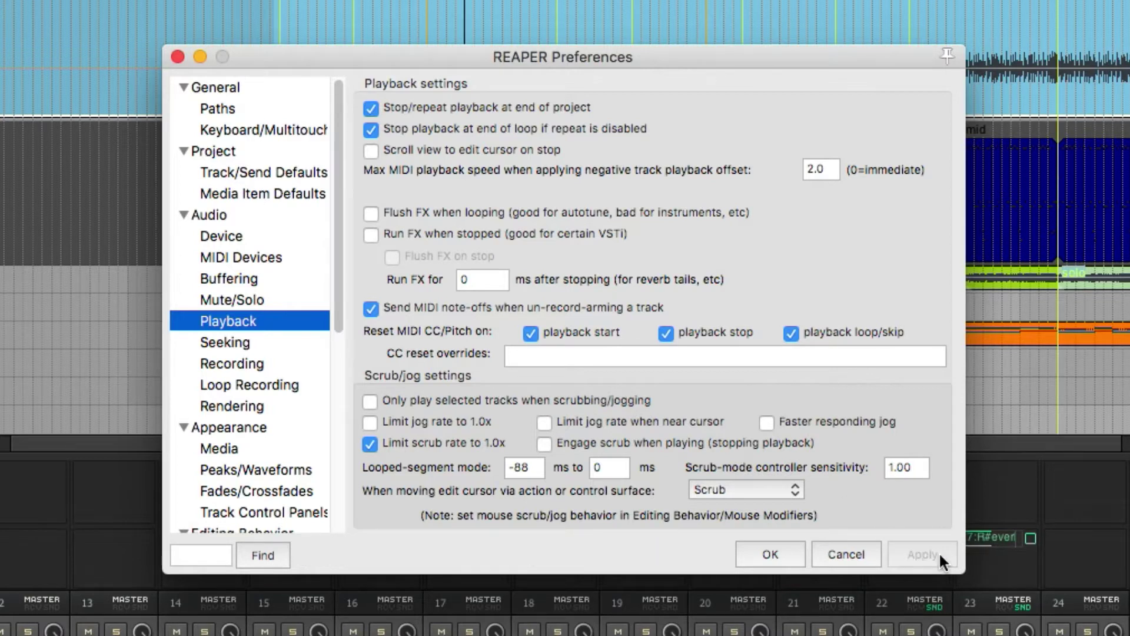
# - Close the preferences with OK, then play the song briefly from 26.3.00 and stop
pyautogui.click(784, 554)
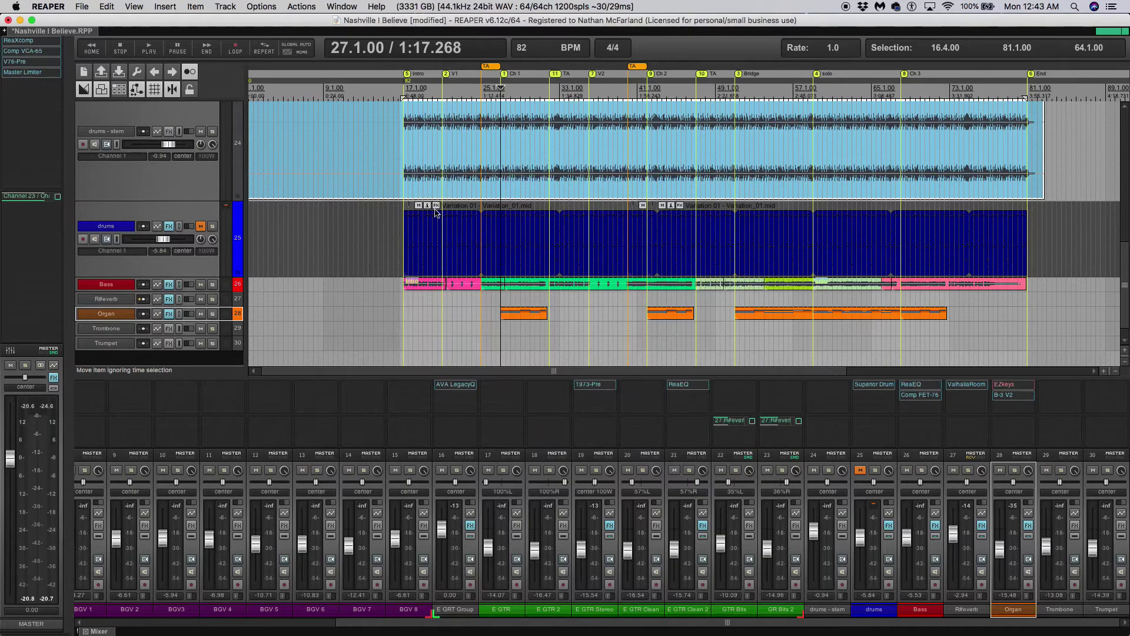
pyautogui.click(496, 88)
pyautogui.press('space')
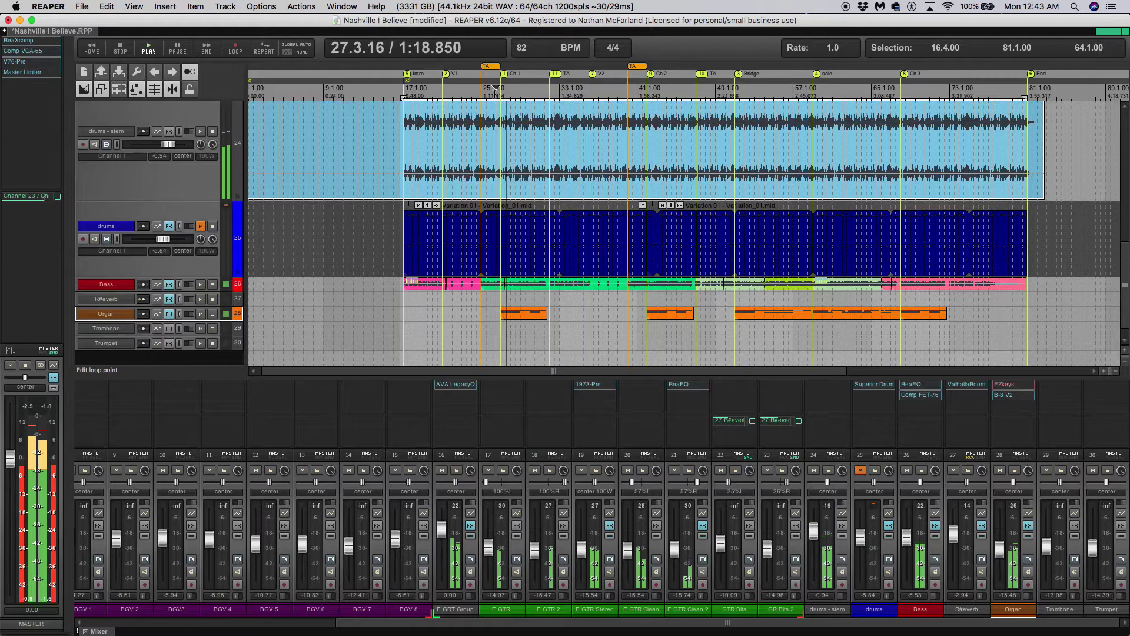
pyautogui.press('space')
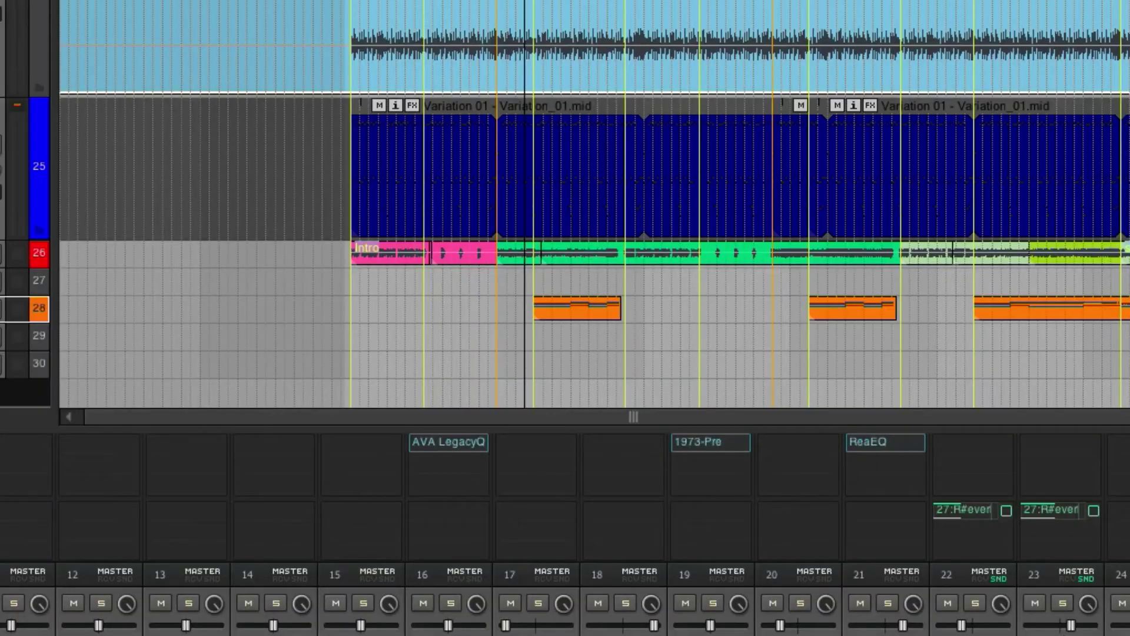
# - Reopen Preferences from the Options menu and select the 'Run FX for' ms field
pyautogui.click(261, 6)
pyautogui.click(115, 490)
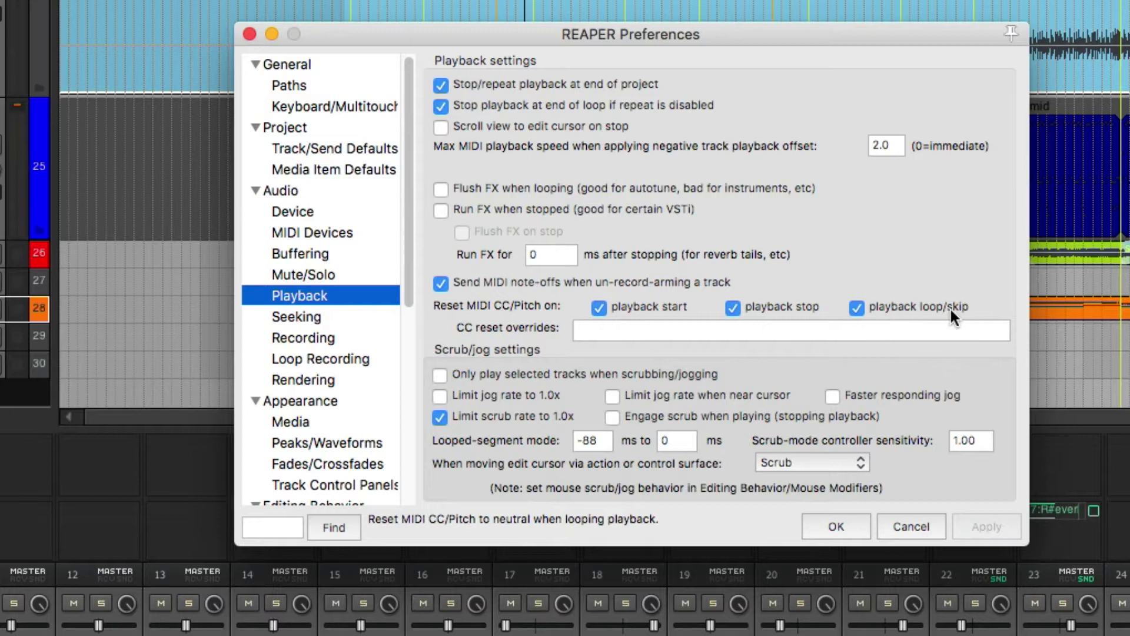
pyautogui.click(520, 328)
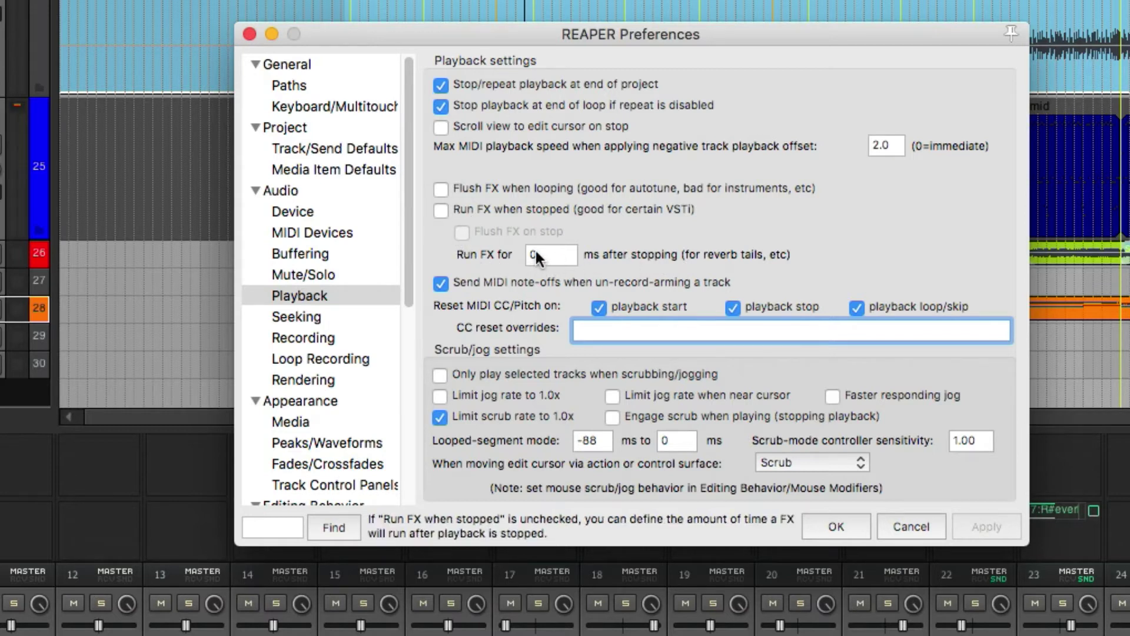
# - Apply a 4000 ms 'Run FX for' time, close, and reopen Preferences
pyautogui.click(505, 257)
pyautogui.write('4000')
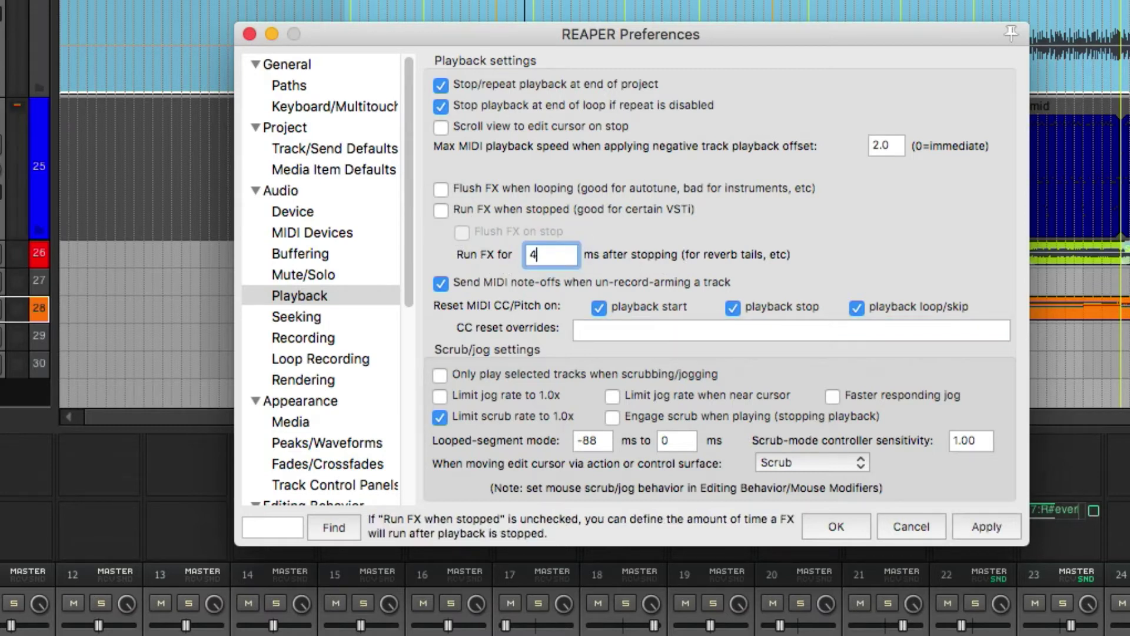
pyautogui.click(987, 526)
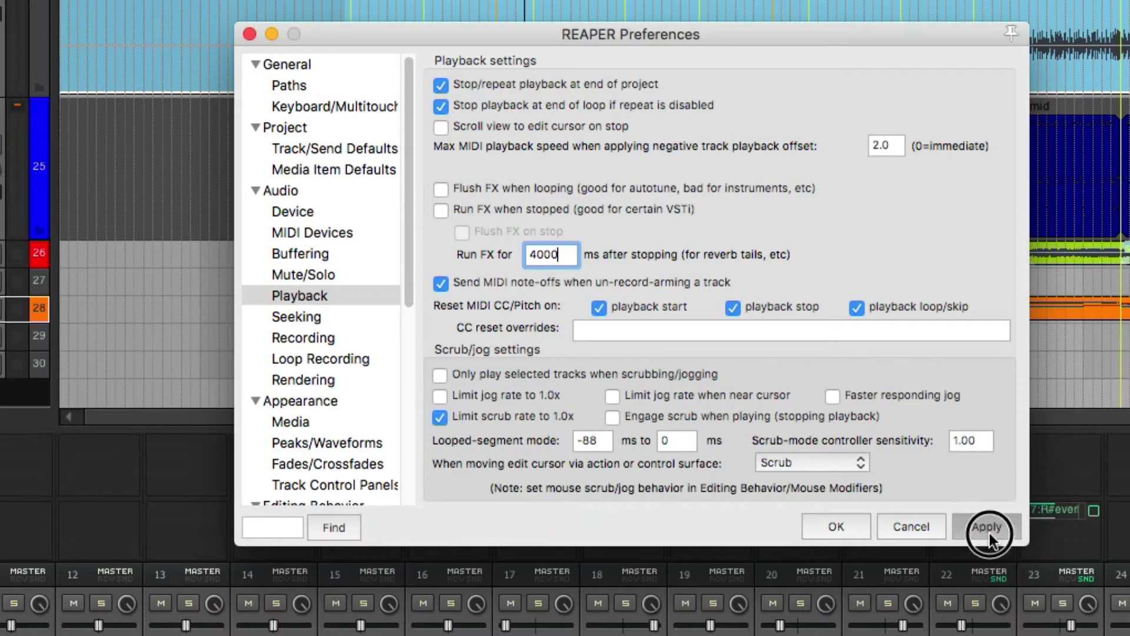
pyautogui.press('Return')
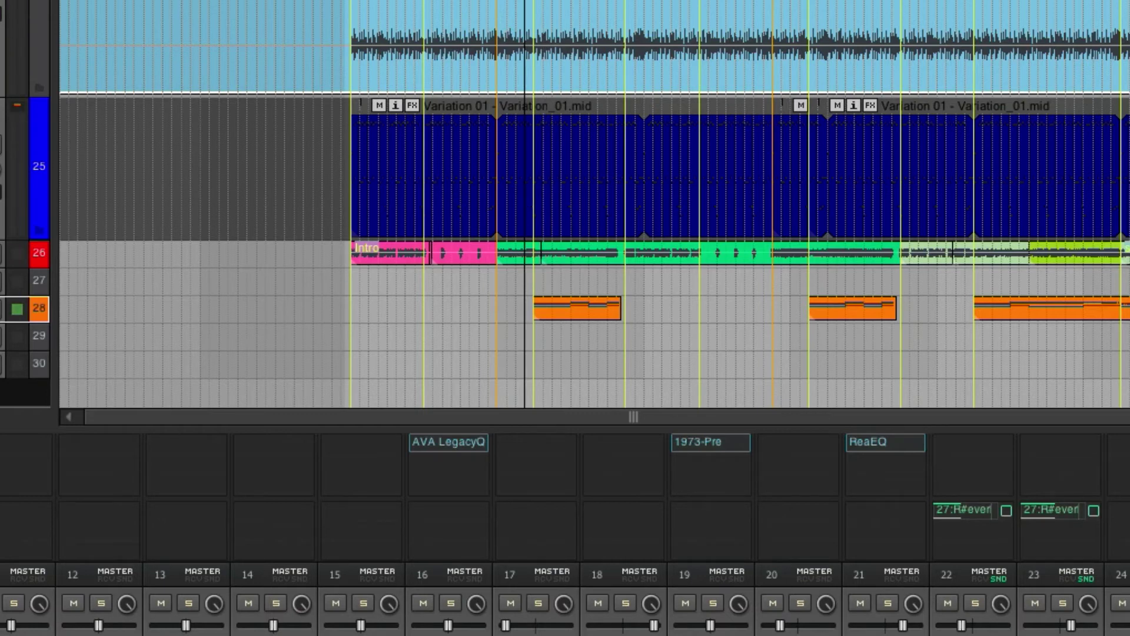
pyautogui.click(106, 2)
pyautogui.moveTo(97, 469)
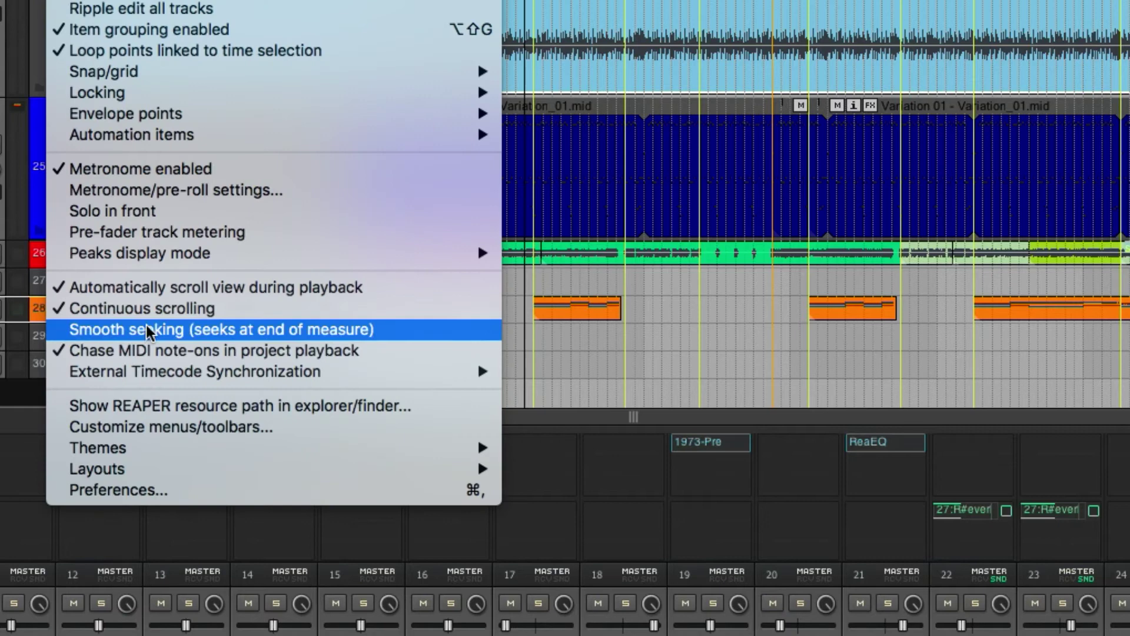
pyautogui.click(115, 490)
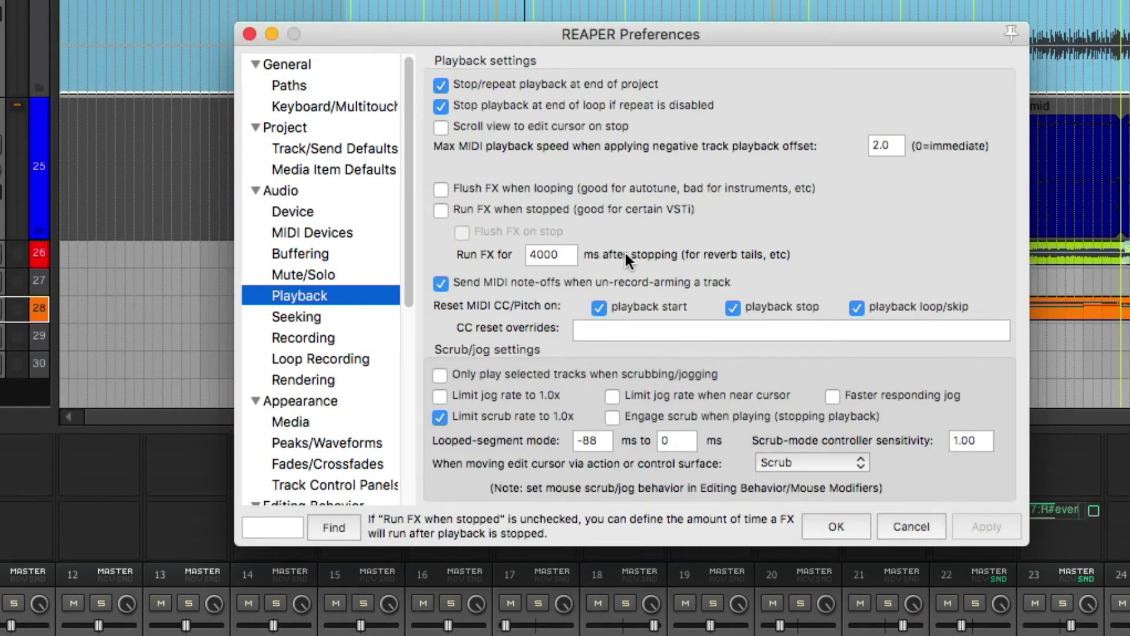
# - Enter 0 ms in the 'Run FX for' field and confirm to close Preferences
pyautogui.click(559, 255)
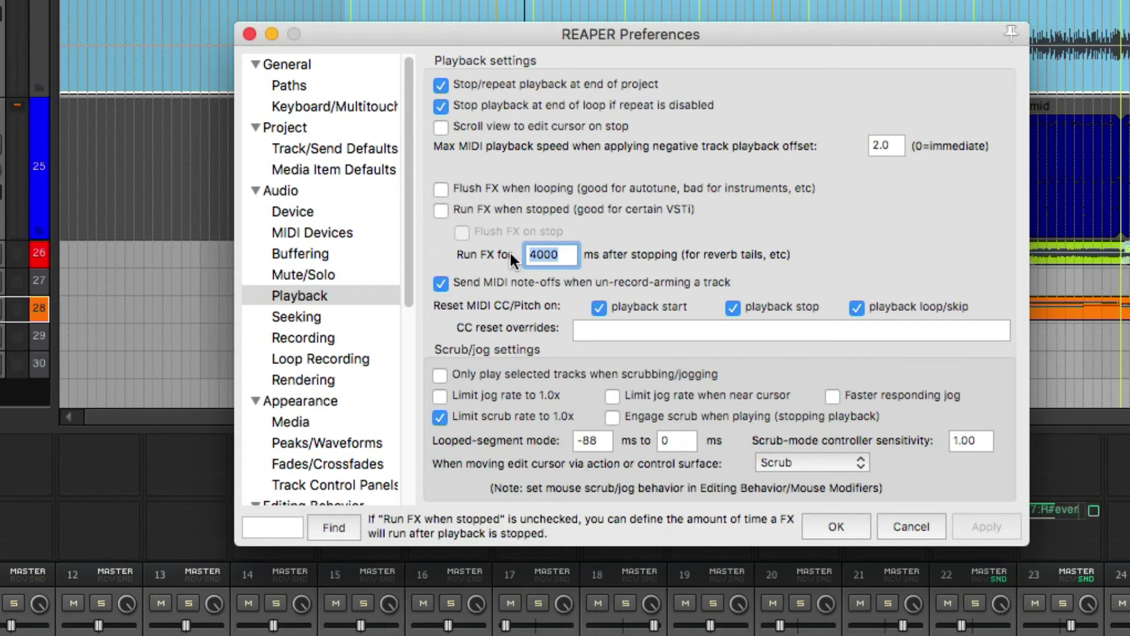
pyautogui.write('0')
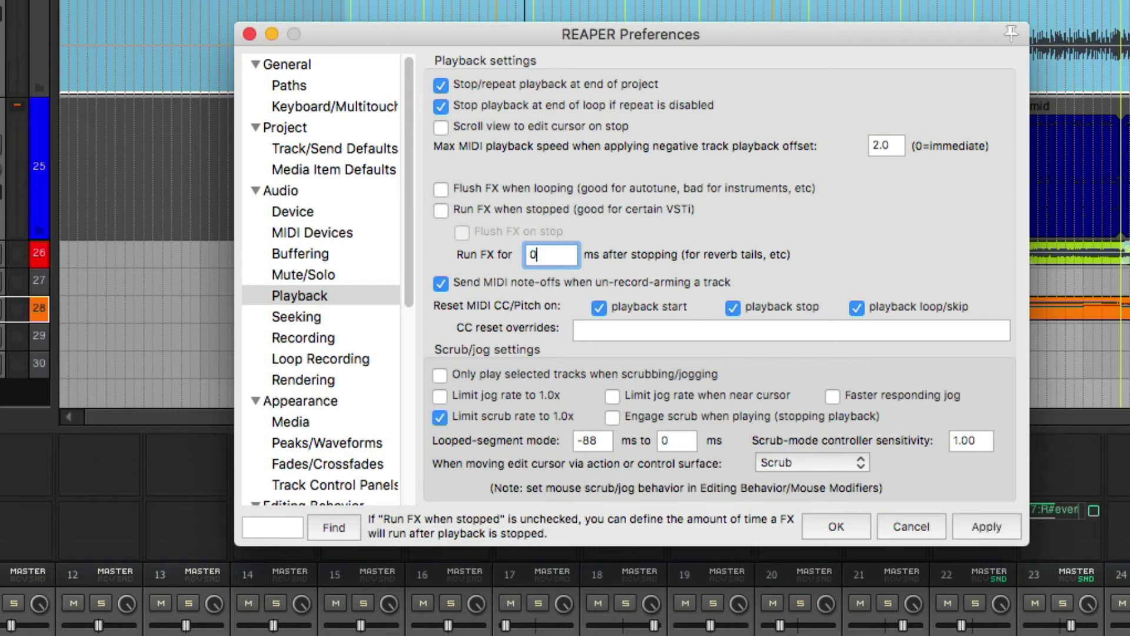
pyautogui.press('Return')
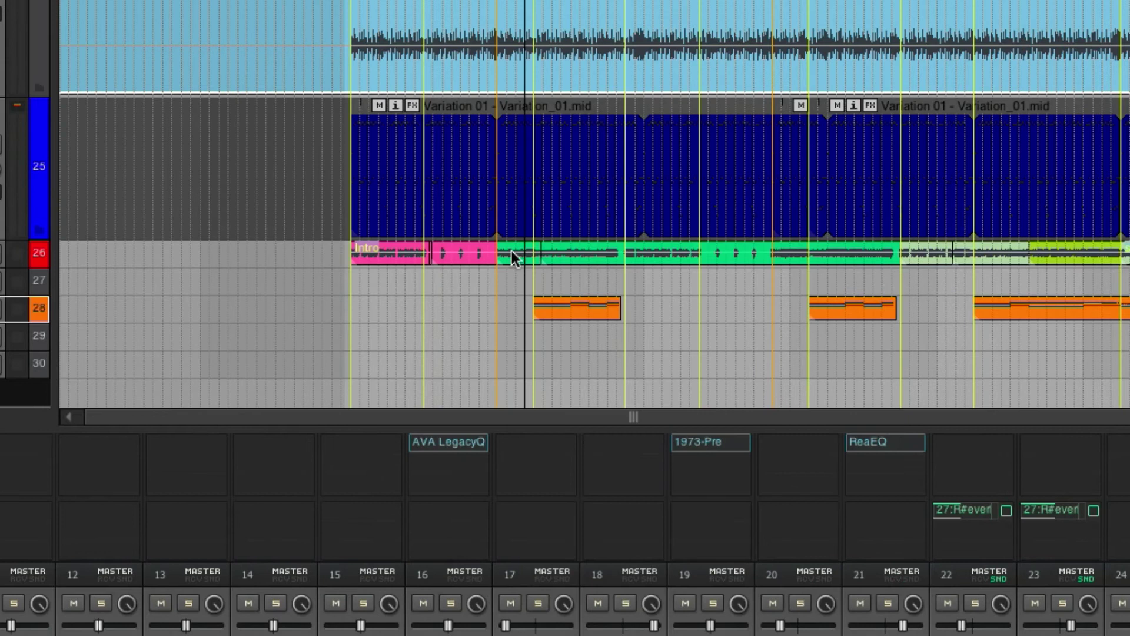
pyautogui.press('space')
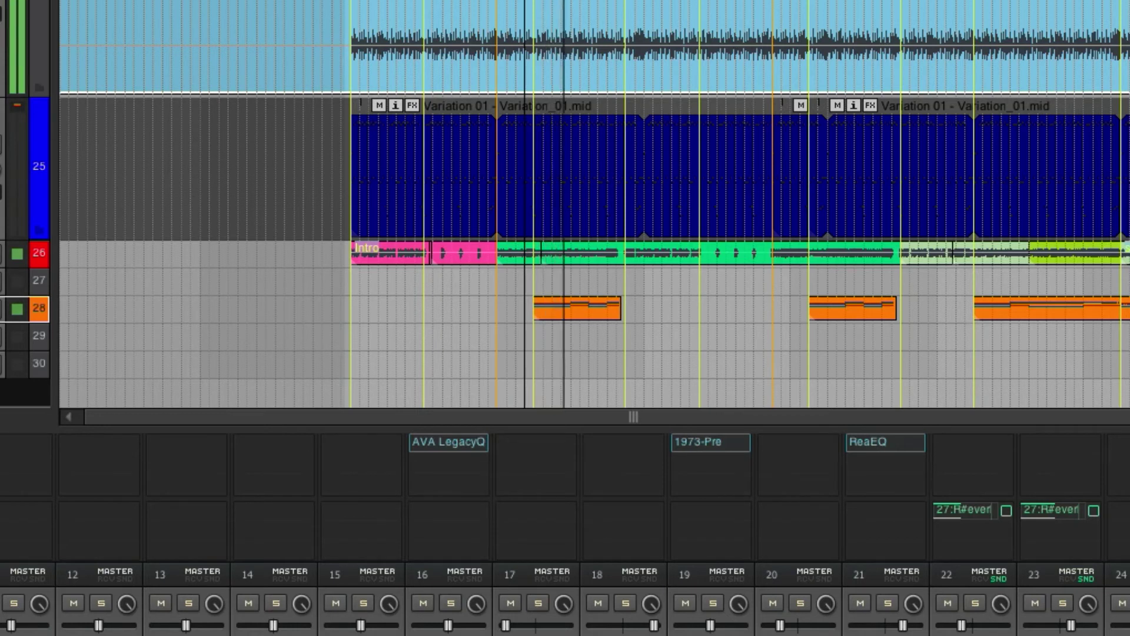
pyautogui.press('space')
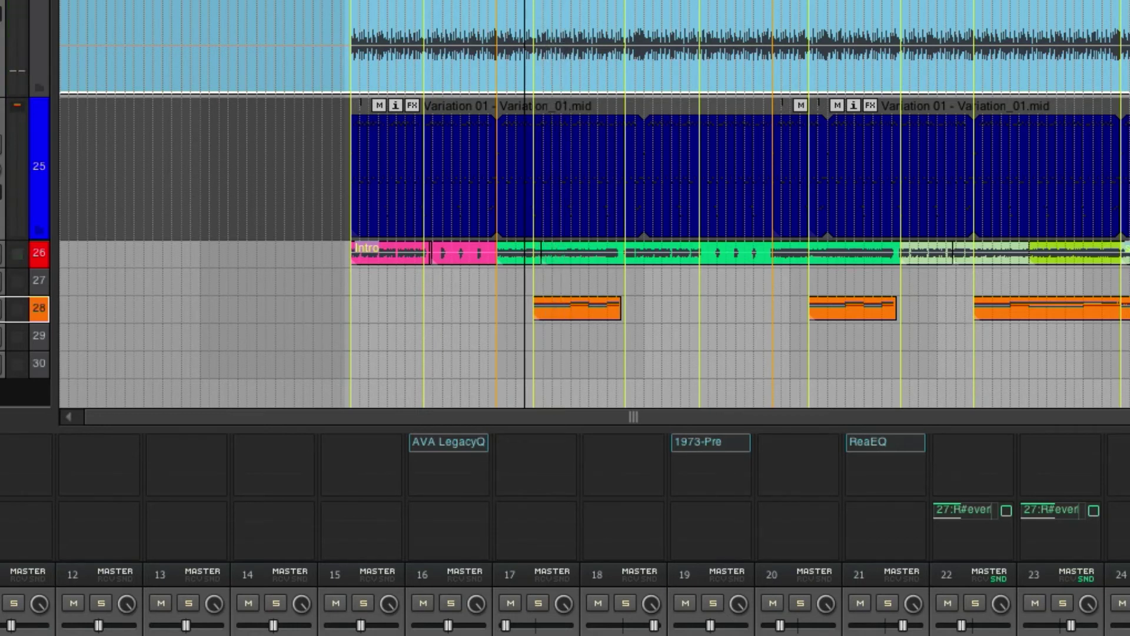